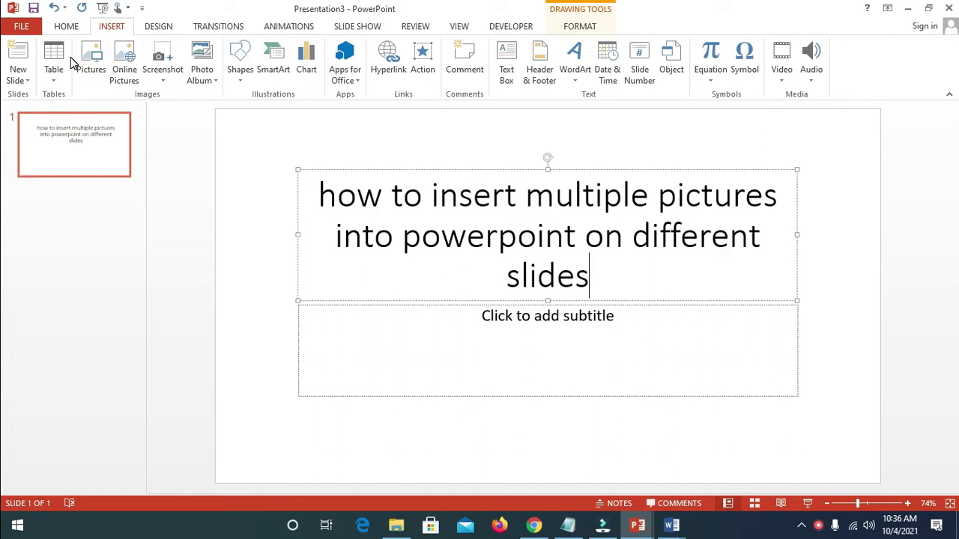
- Start a new Photo Album from the Insert tab and browse for pictures from File/Disk
click(67, 30)
click(110, 30)
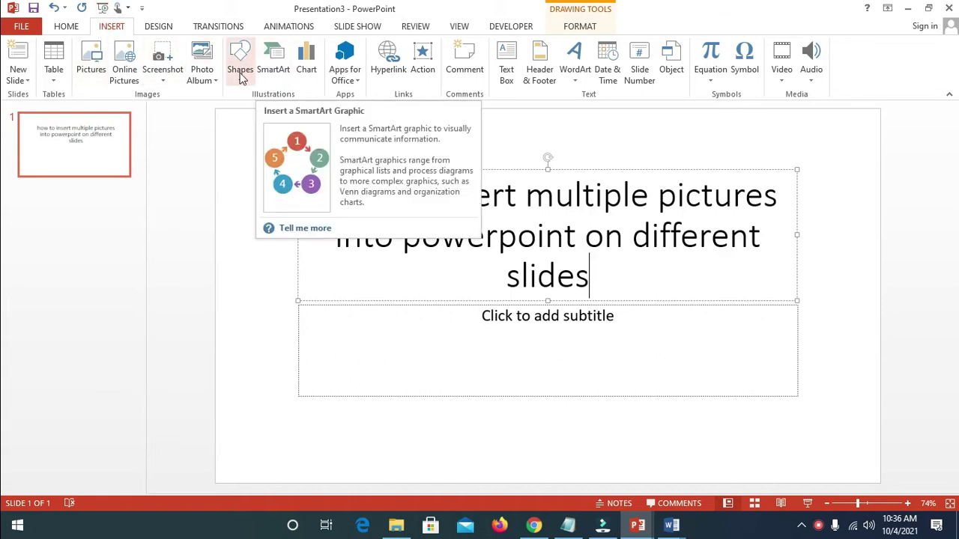
click(202, 60)
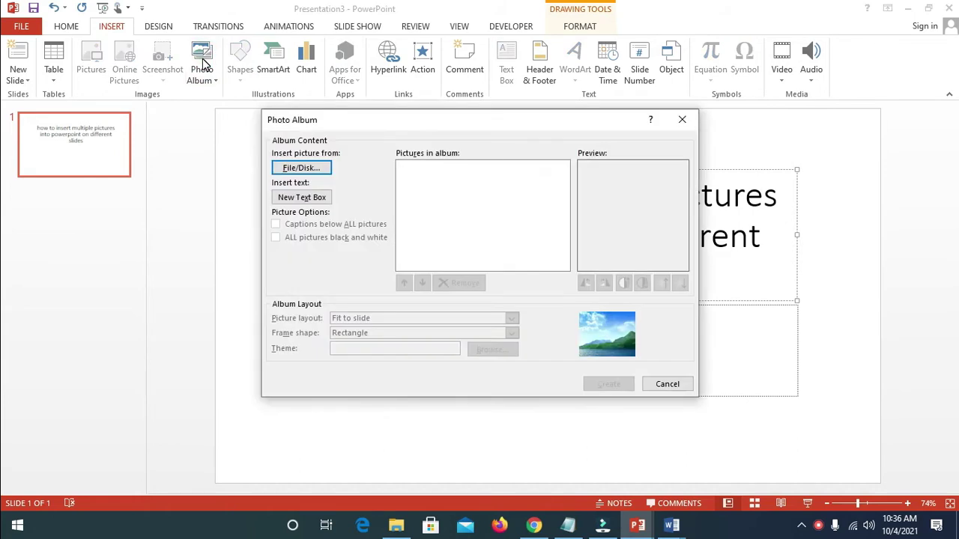
click(299, 170)
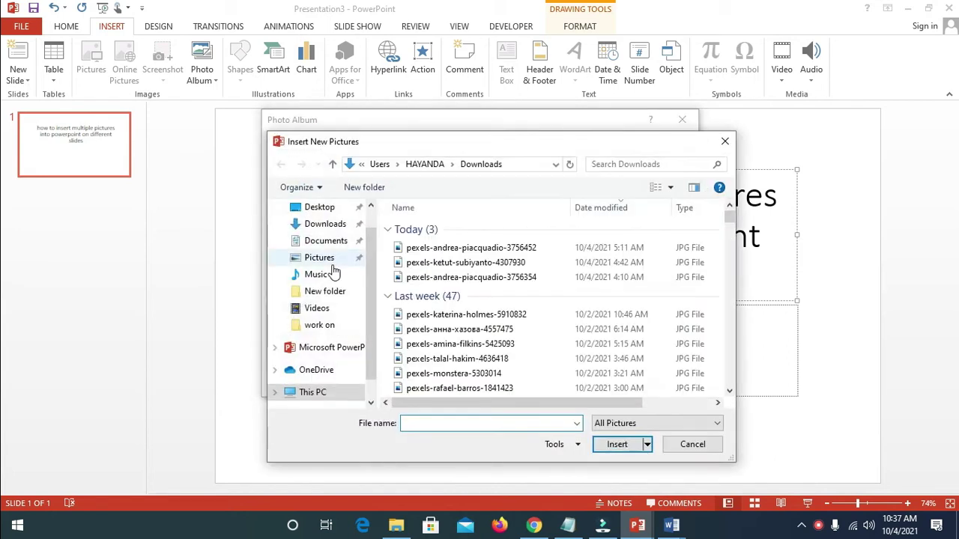
- Select the first six pexels JPG photos in the Downloads folder
scroll(372, 274, up, 1)
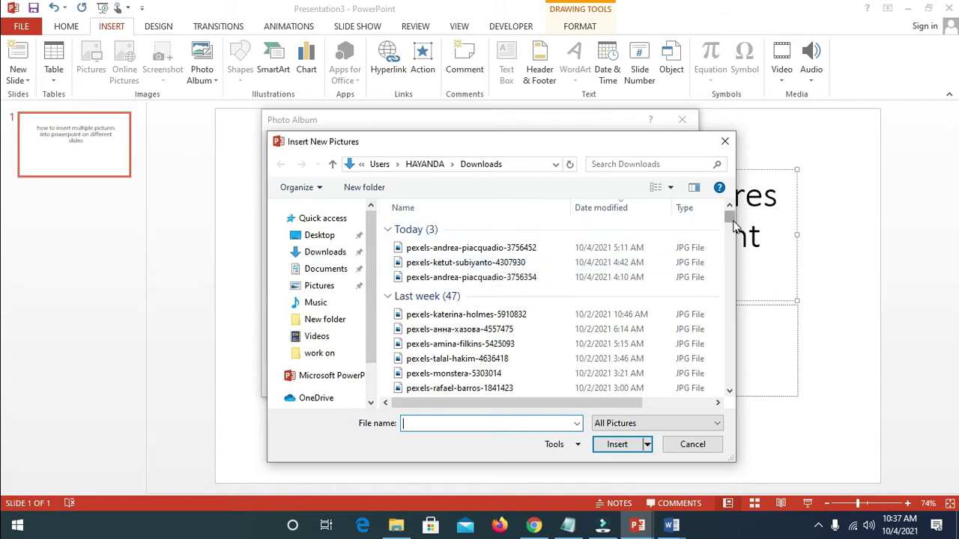
drag(729, 217, 728, 226)
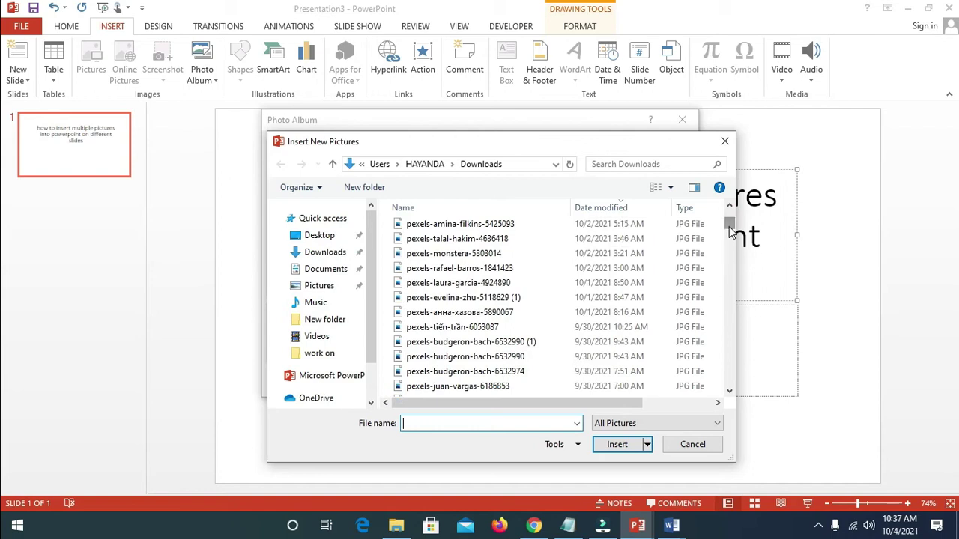
click(447, 285)
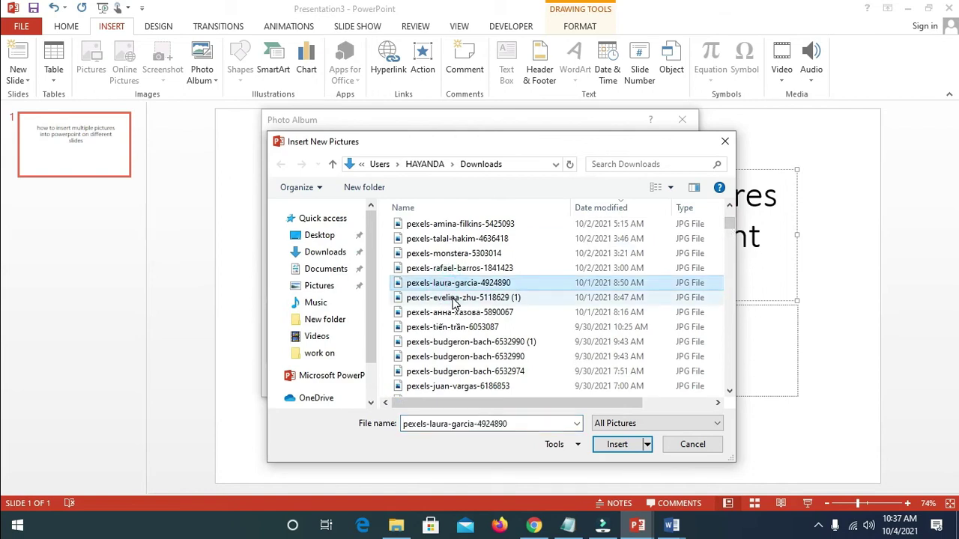
ctrl+click(459, 315)
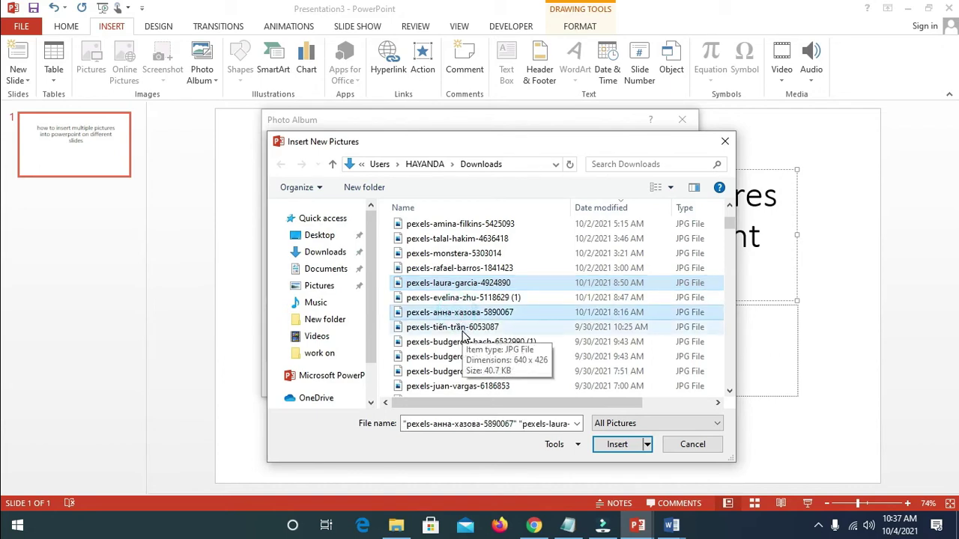
ctrl+click(464, 331)
ctrl+click(470, 358)
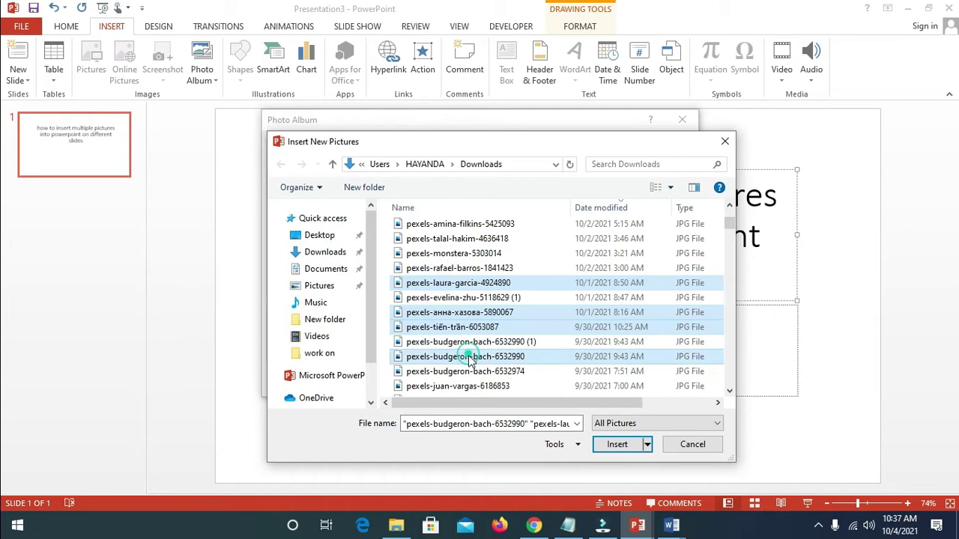
ctrl+click(466, 371)
ctrl+click(470, 386)
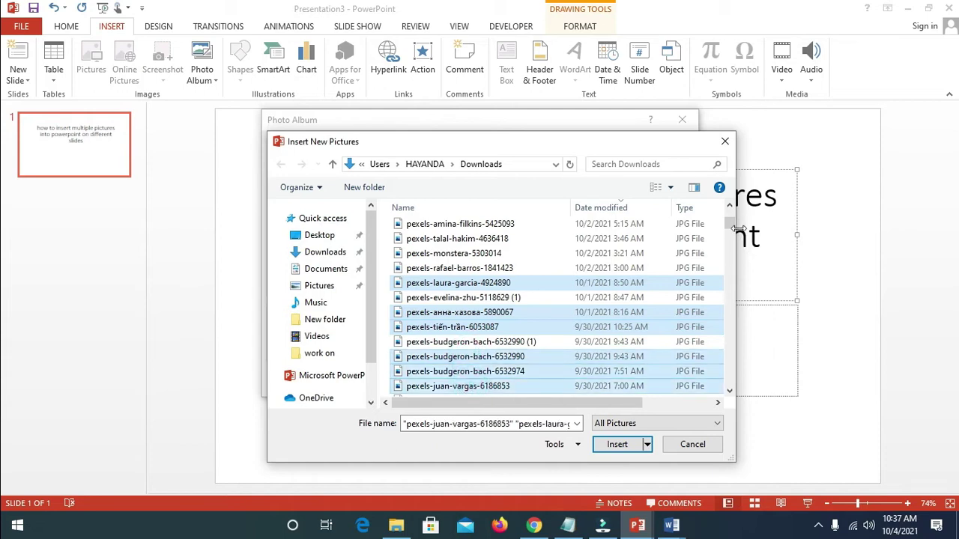
- Add seven more pexels photos further down, making thirteen selected
click(734, 230)
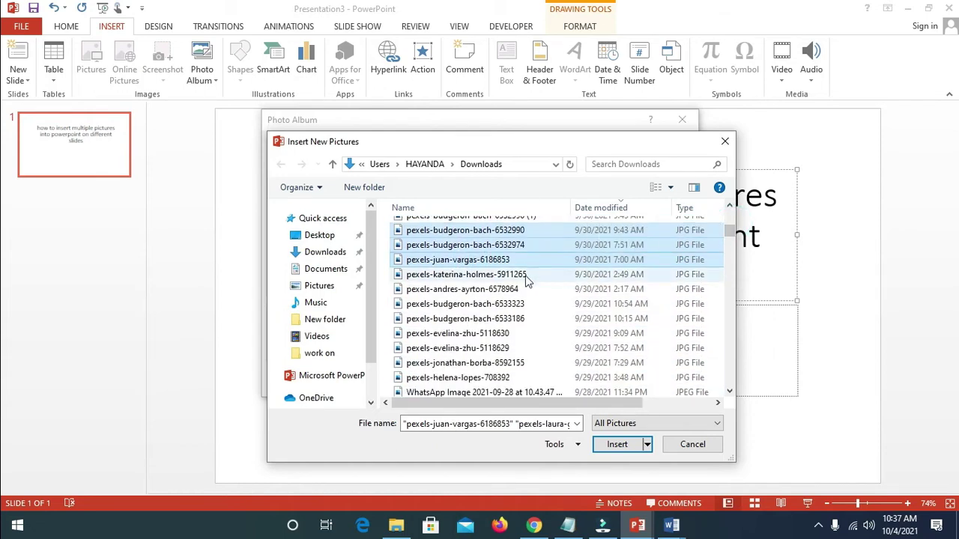
ctrl+click(524, 274)
ctrl+click(522, 289)
ctrl+click(512, 304)
ctrl+click(512, 318)
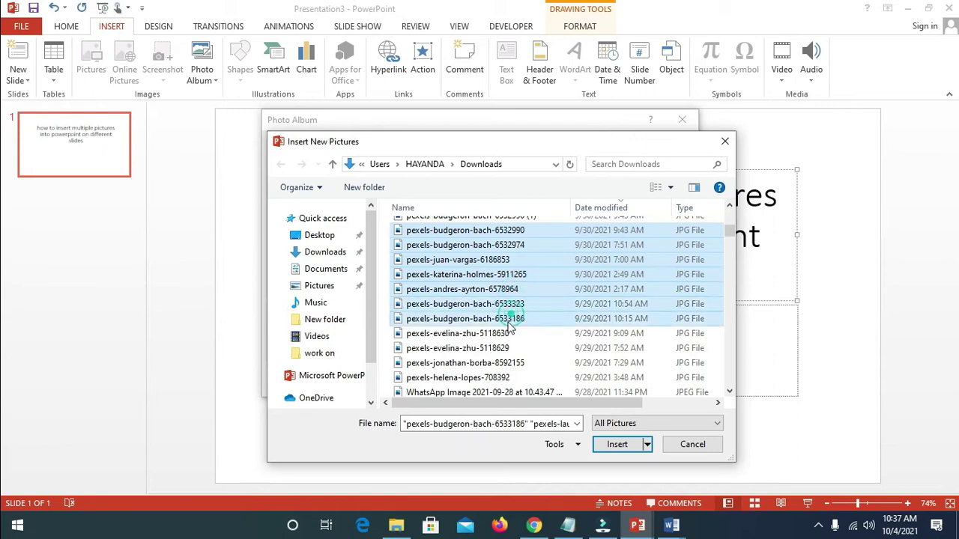
ctrl+click(502, 333)
ctrl+click(504, 348)
ctrl+click(499, 363)
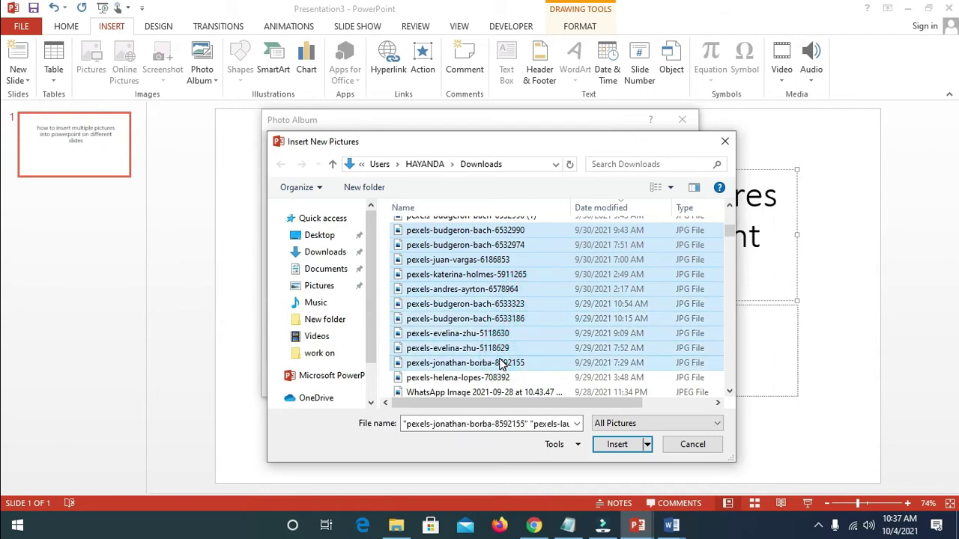
- Insert the thirteen photos into the album and preview album pictures 5 through 9
click(615, 445)
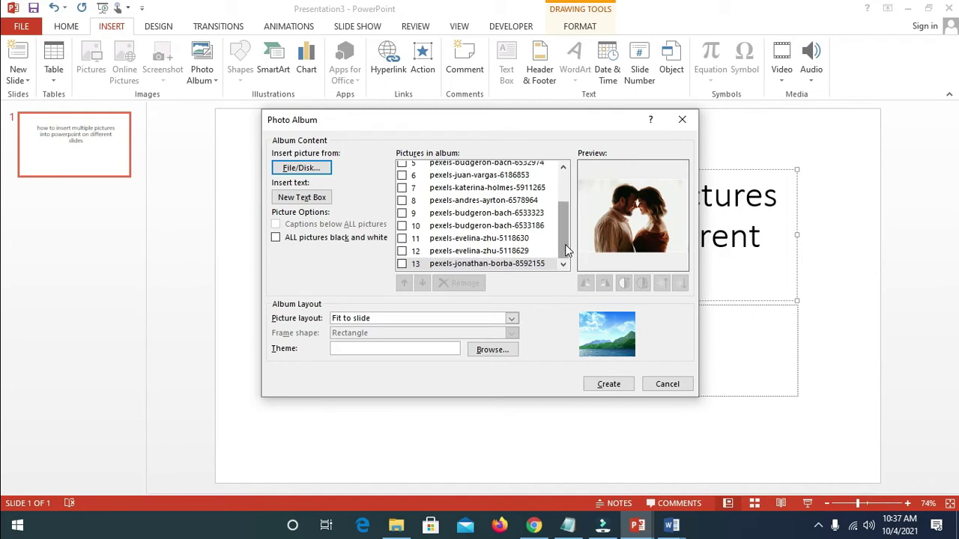
scroll(563, 242, up, 2)
click(533, 216)
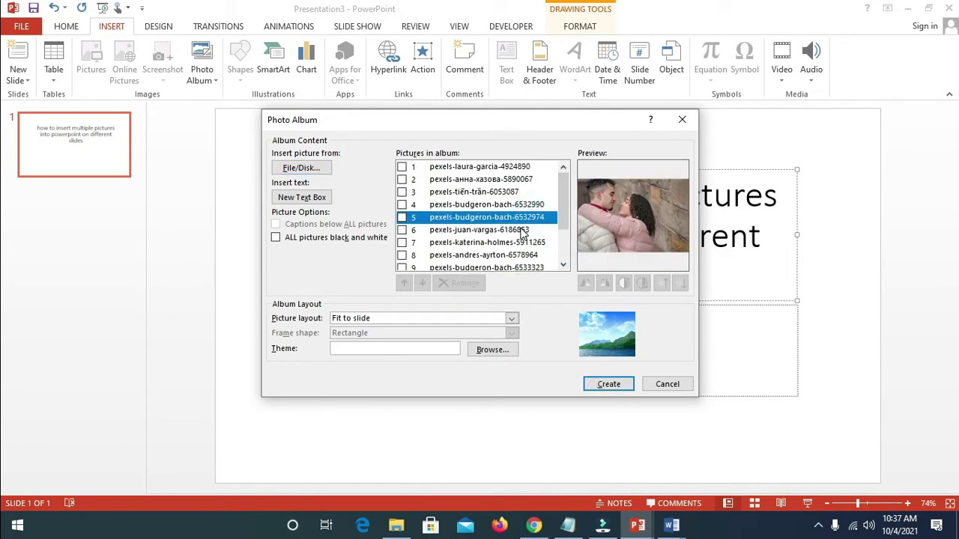
click(522, 231)
click(521, 243)
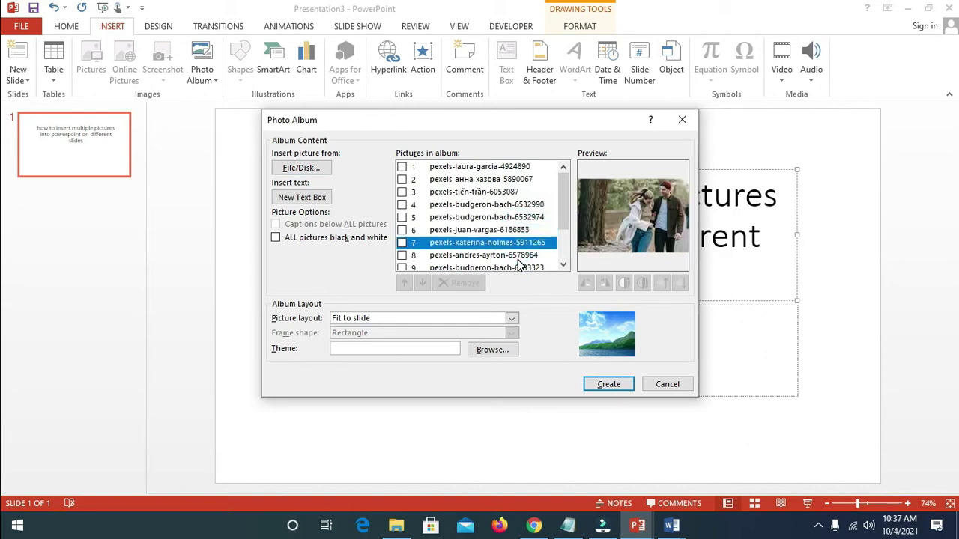
click(517, 257)
click(519, 266)
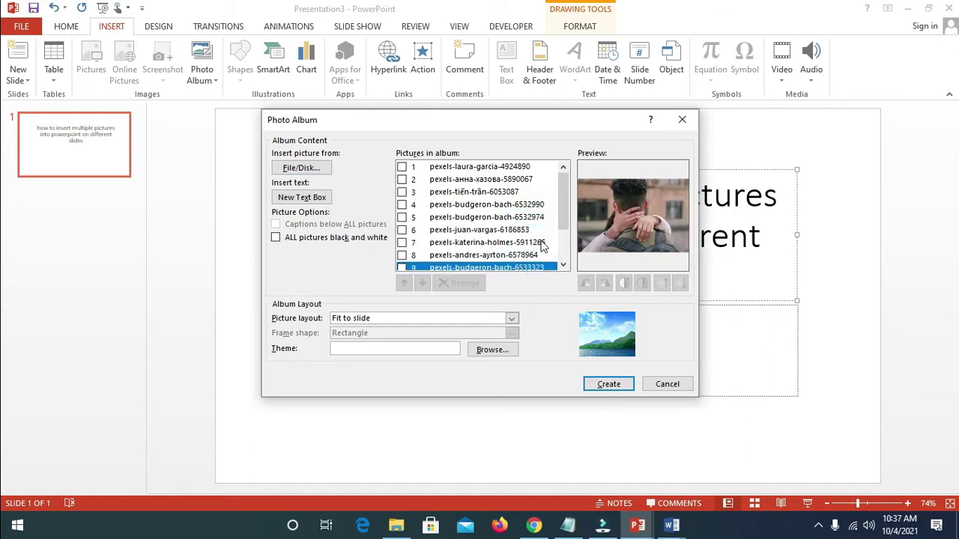
scroll(563, 213, down, 1)
scroll(564, 213, up, 1)
click(456, 320)
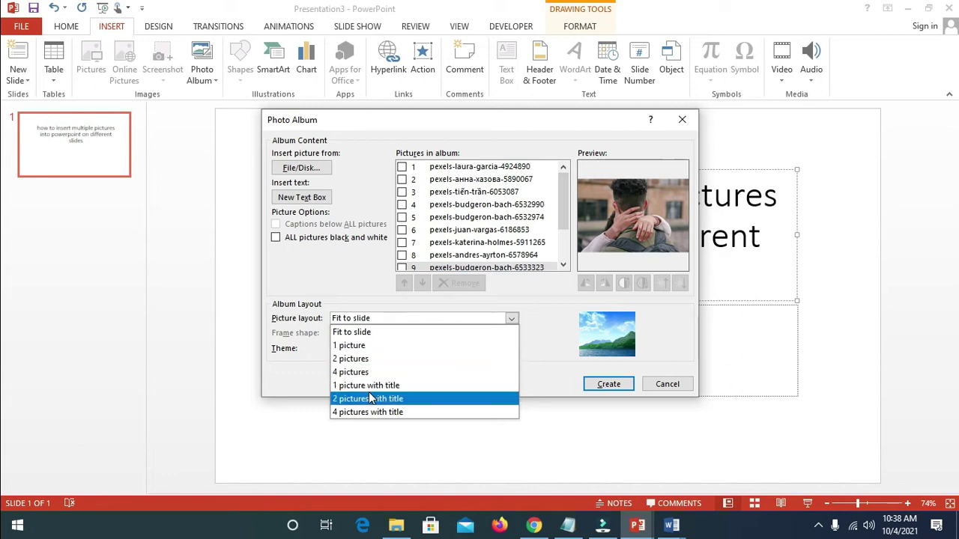
- Try the 1 picture, 2 pictures and 4 pictures layouts
click(360, 349)
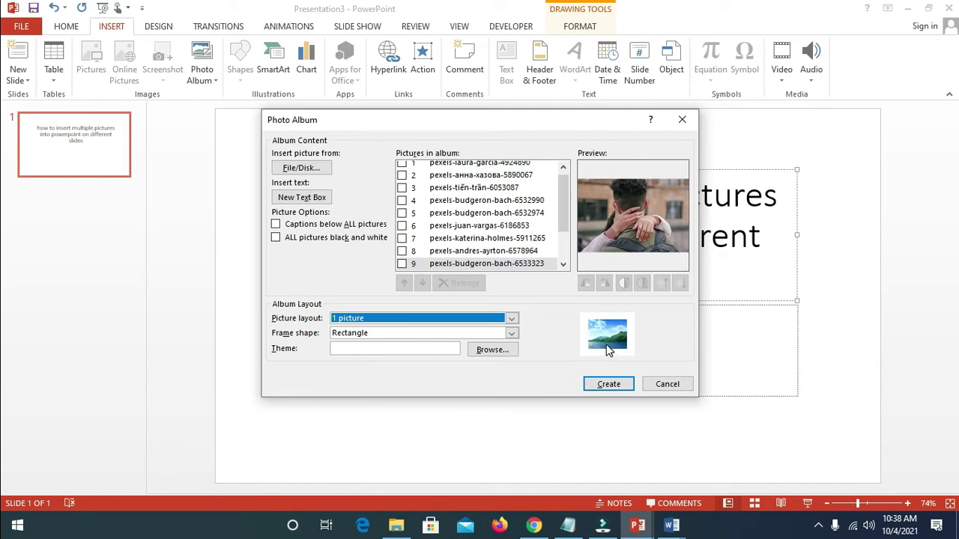
click(510, 318)
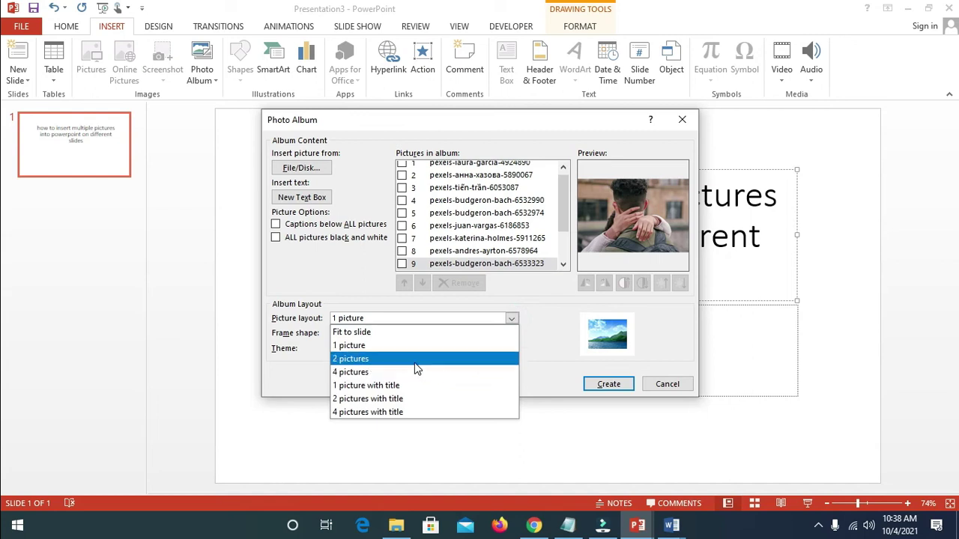
click(416, 360)
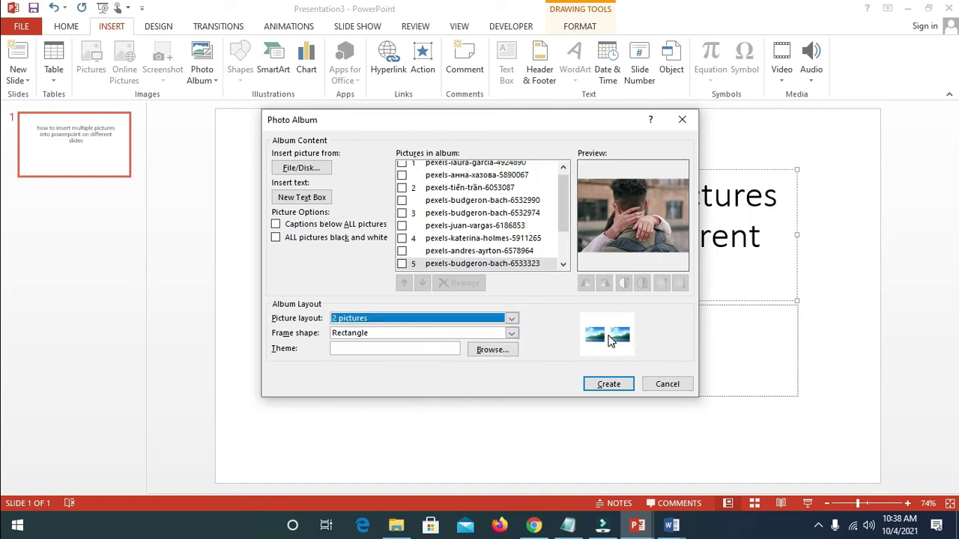
click(514, 322)
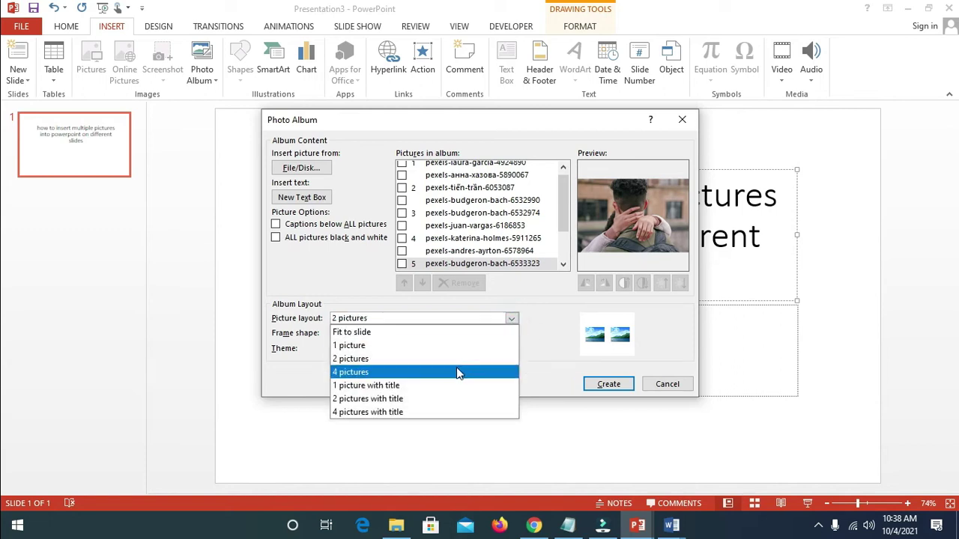
click(457, 372)
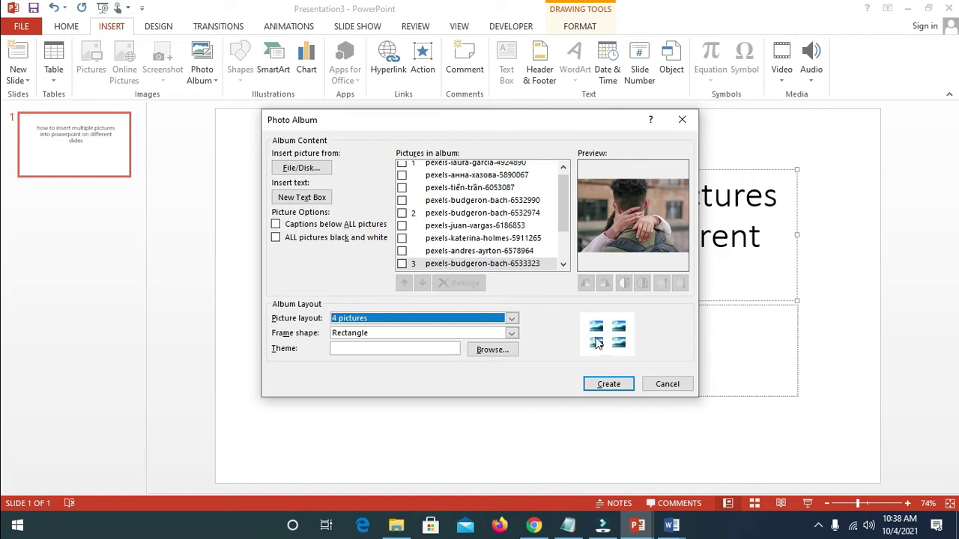
- Try the titled layouts and Fit to slide, then settle on '1 picture' per slide
click(512, 318)
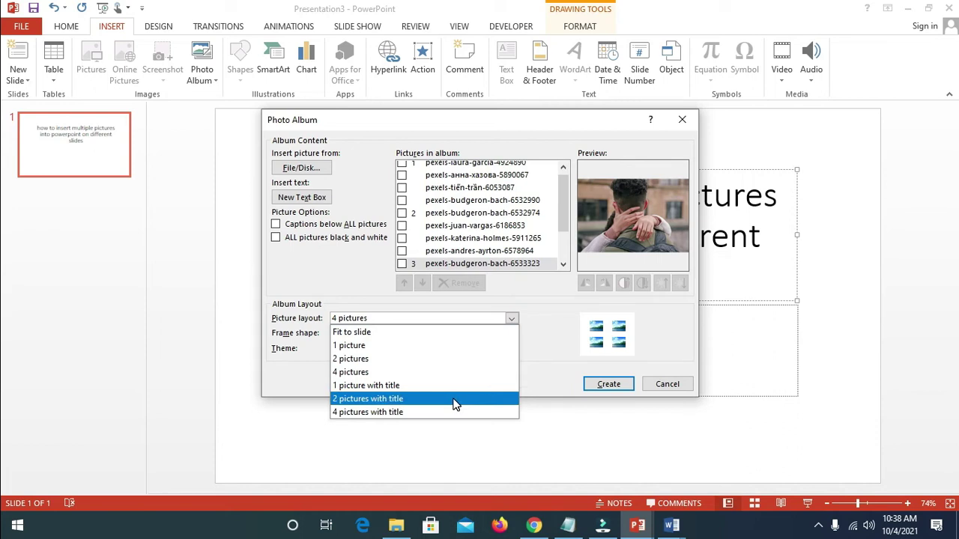
click(393, 386)
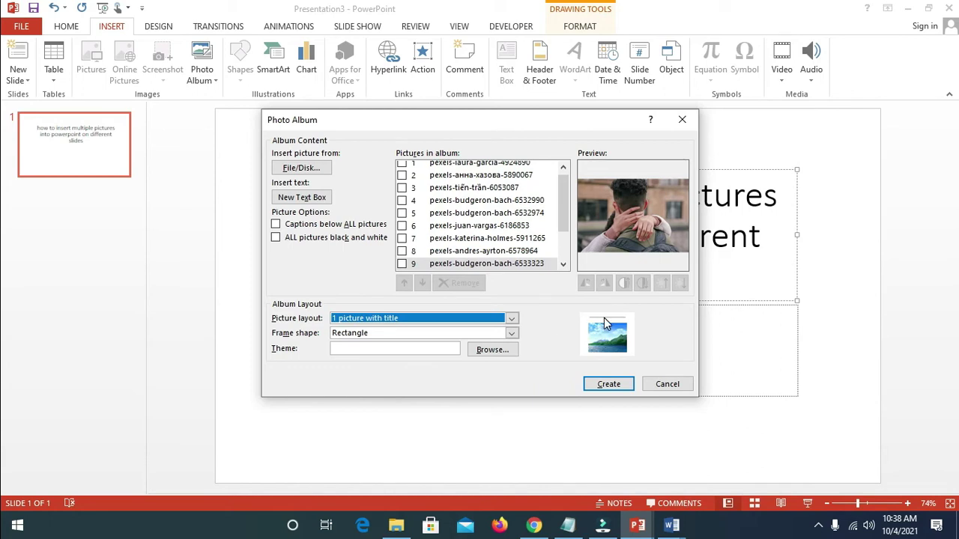
click(512, 318)
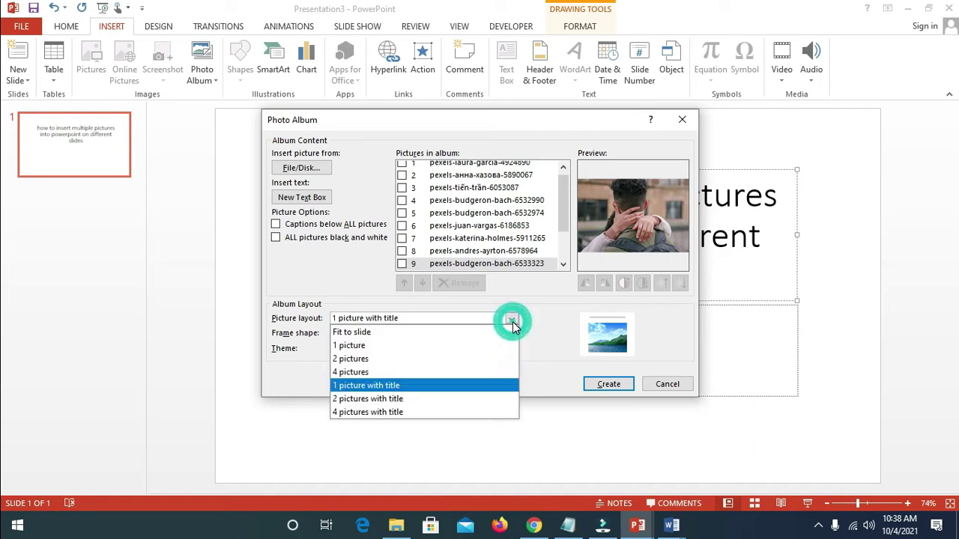
click(441, 399)
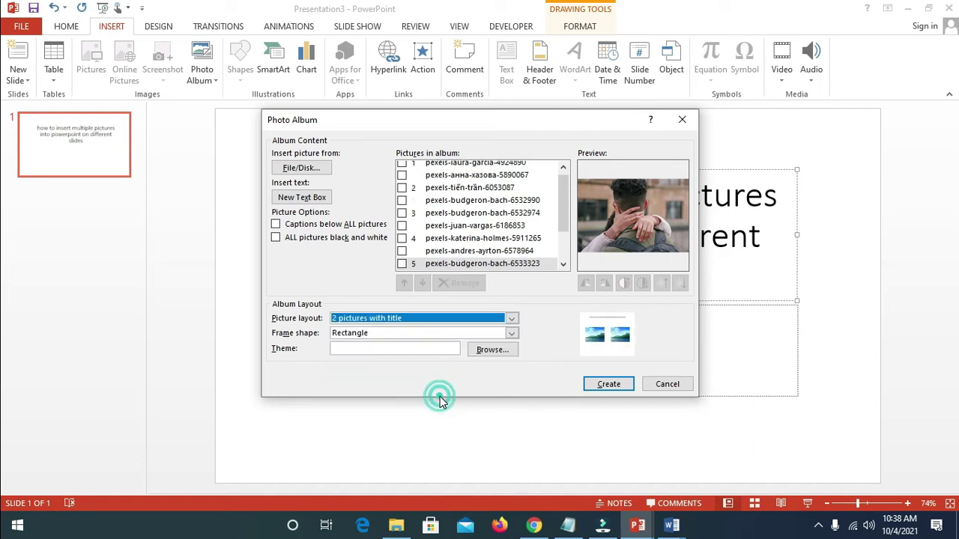
click(511, 319)
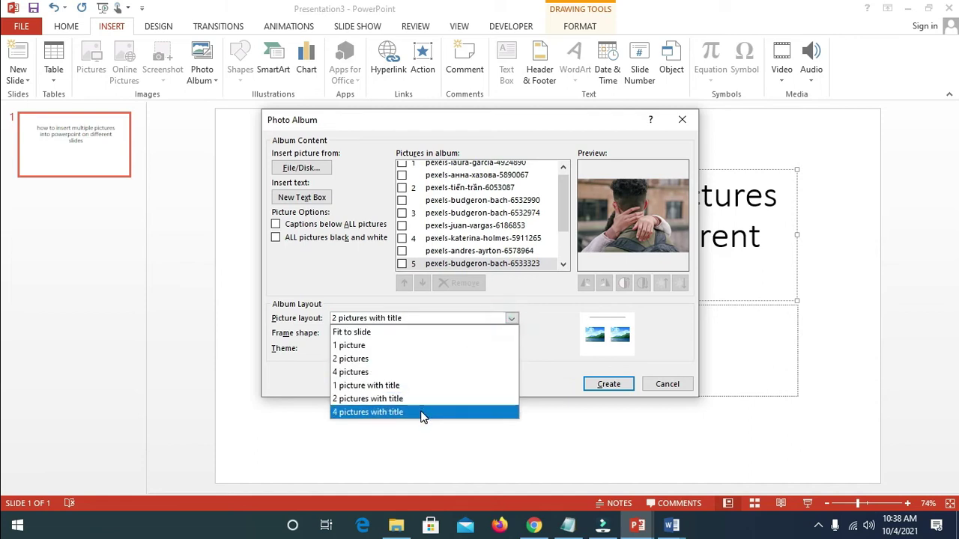
click(402, 336)
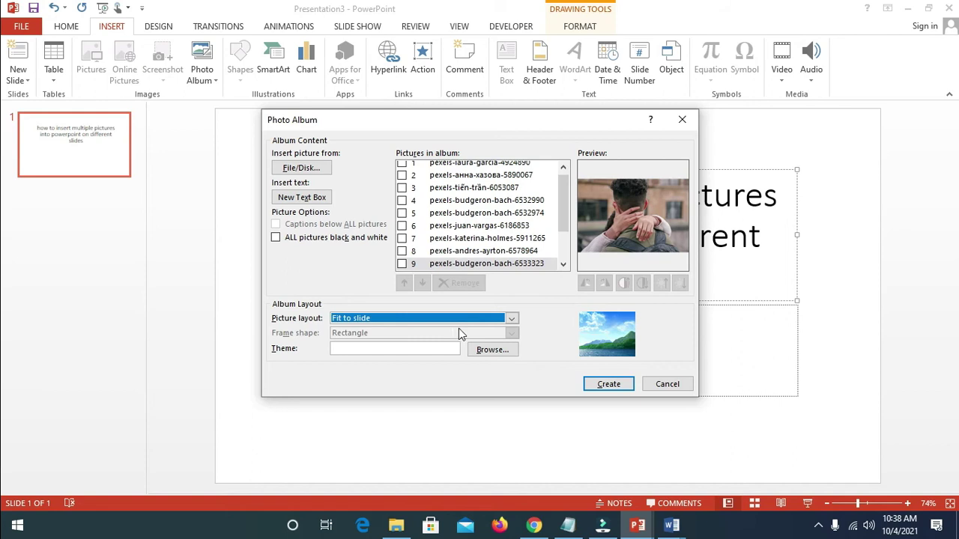
click(511, 319)
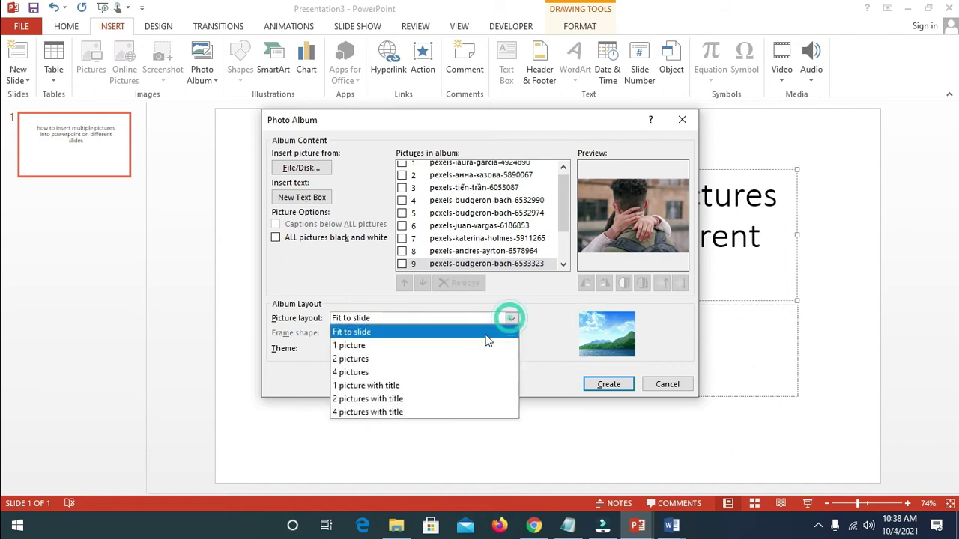
click(445, 349)
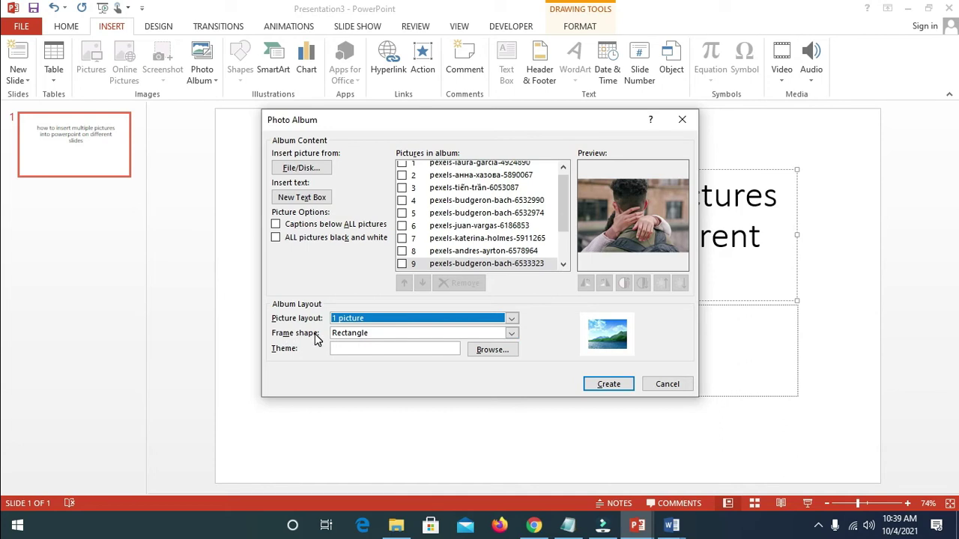
- Try a Rounded Rectangle frame, revert to Rectangle, and set the layout to Fit to slide
click(513, 337)
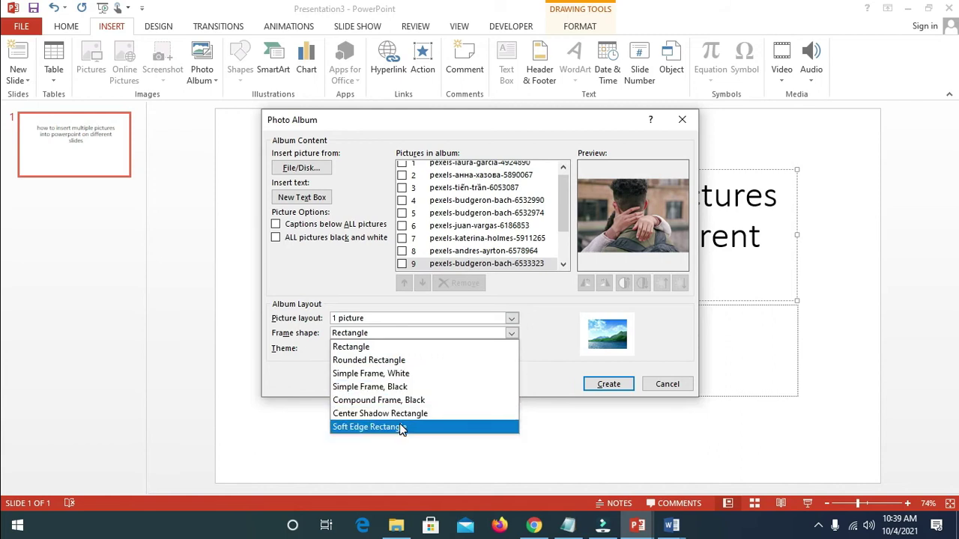
click(412, 362)
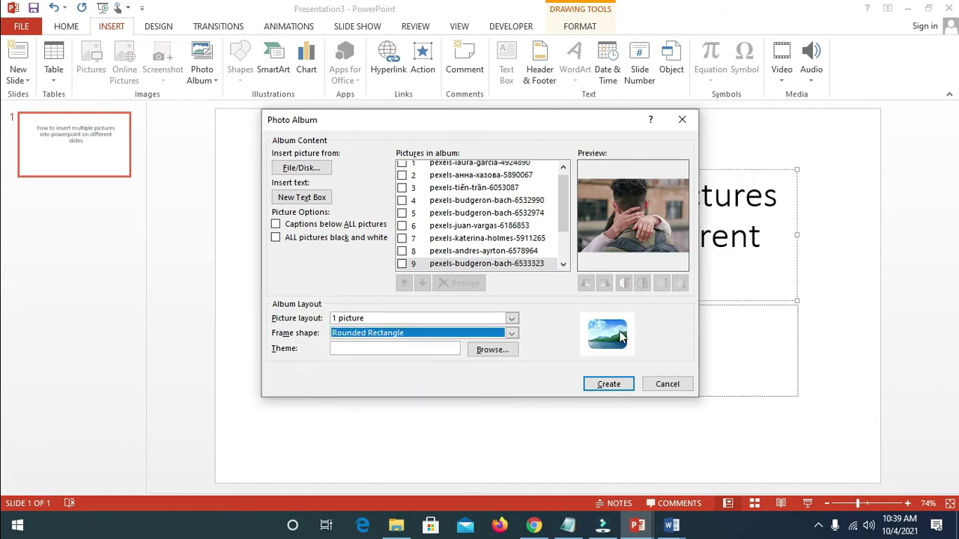
click(511, 333)
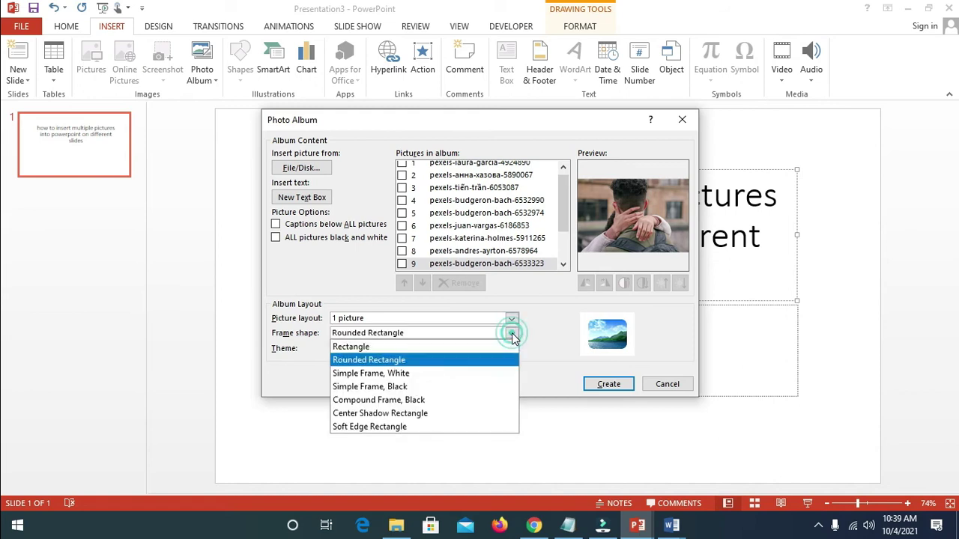
click(479, 346)
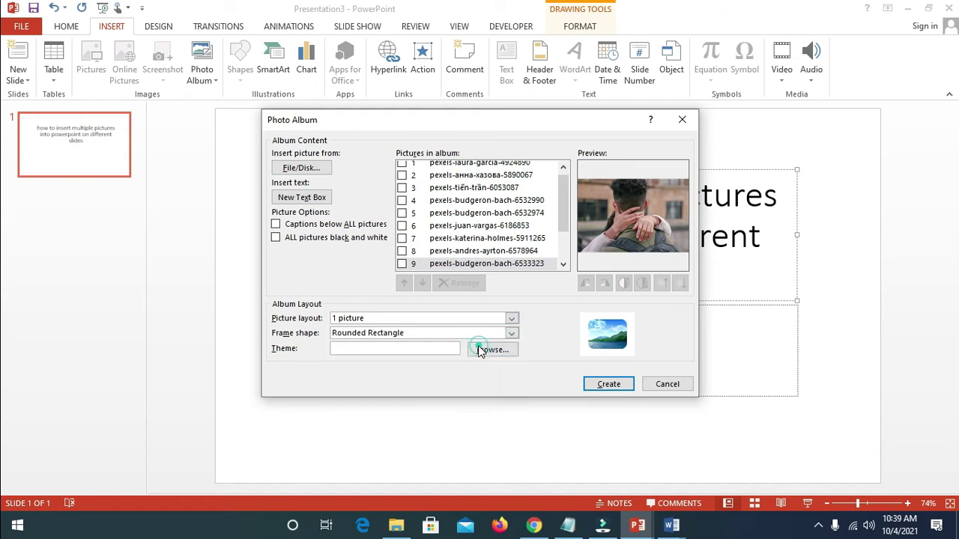
click(512, 319)
click(429, 333)
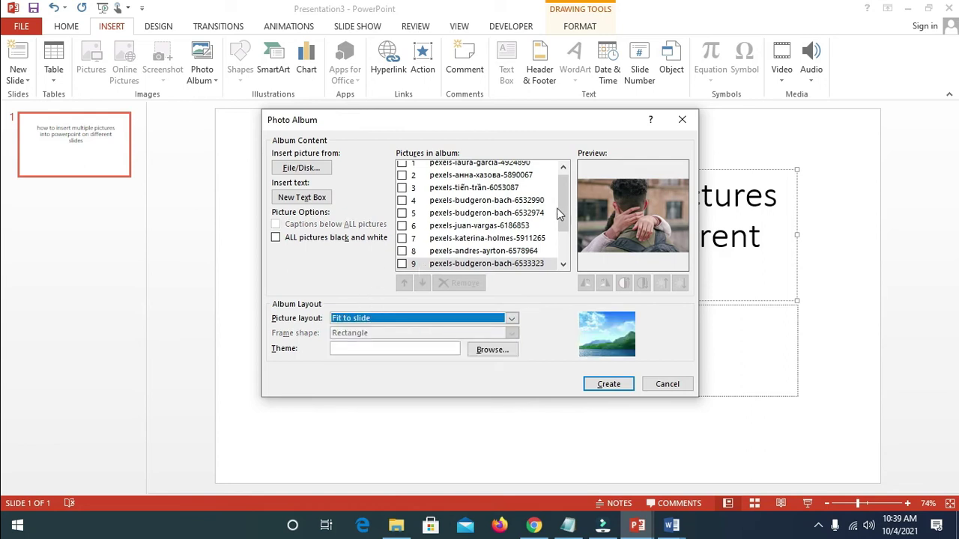
- Preview pictures 10–12, then check pexels-evelina-zhu-5118629 and remove it, leaving twelve
drag(561, 207, 550, 244)
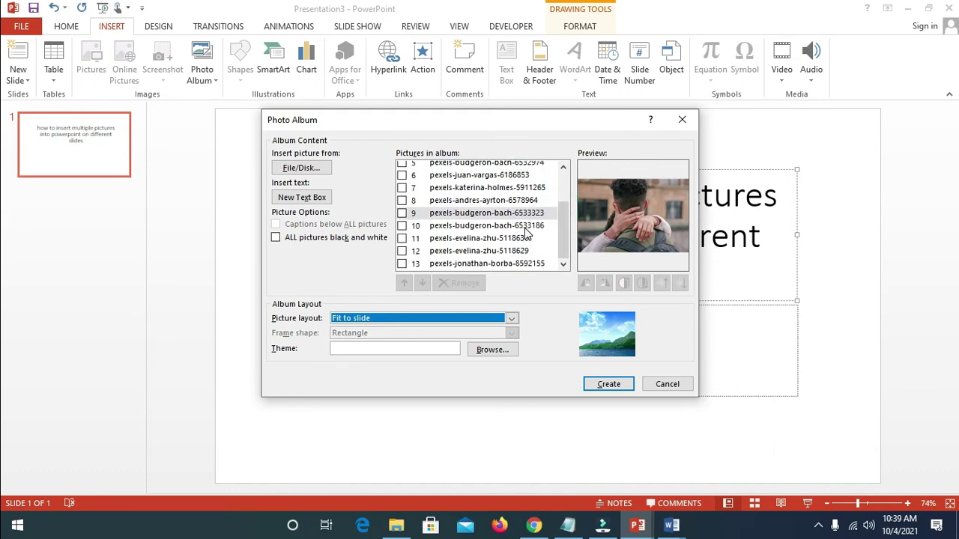
click(524, 226)
click(525, 238)
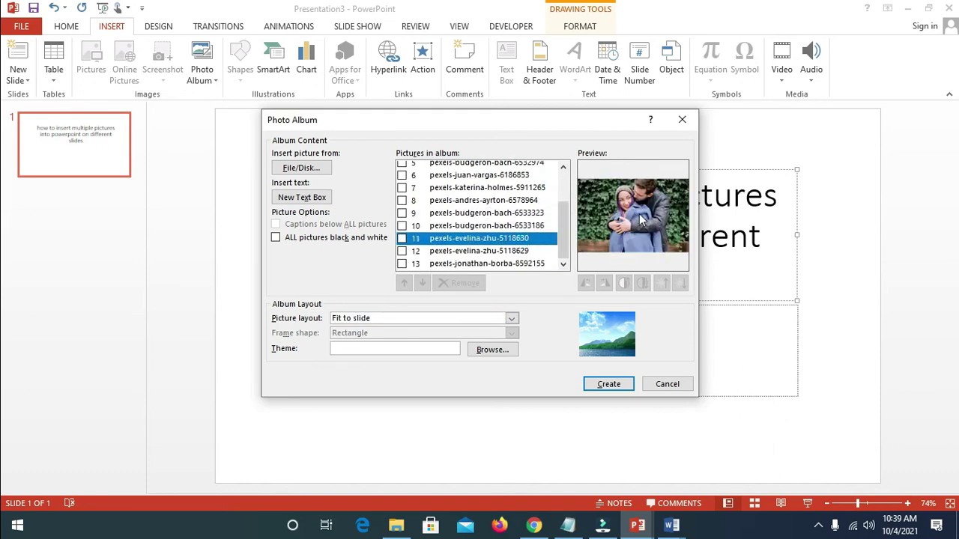
click(525, 252)
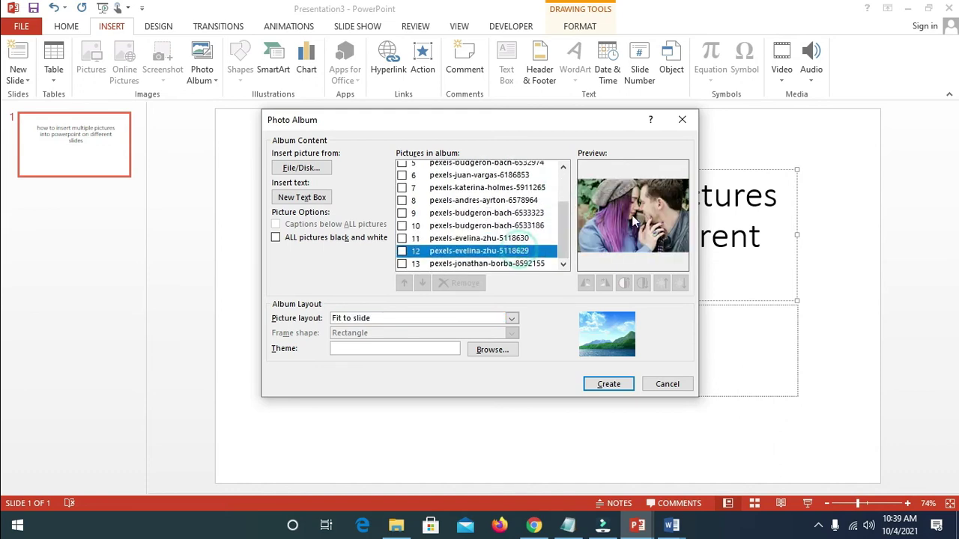
click(524, 264)
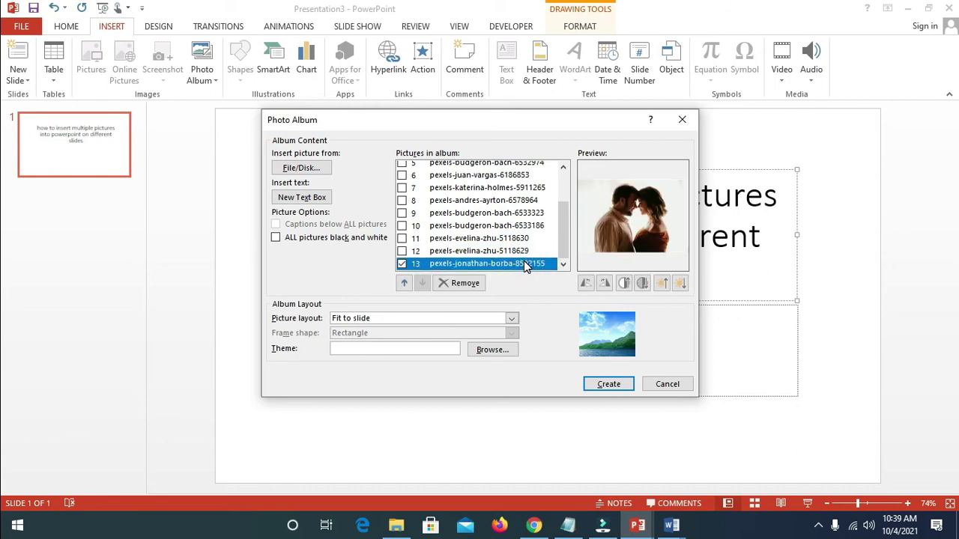
click(402, 262)
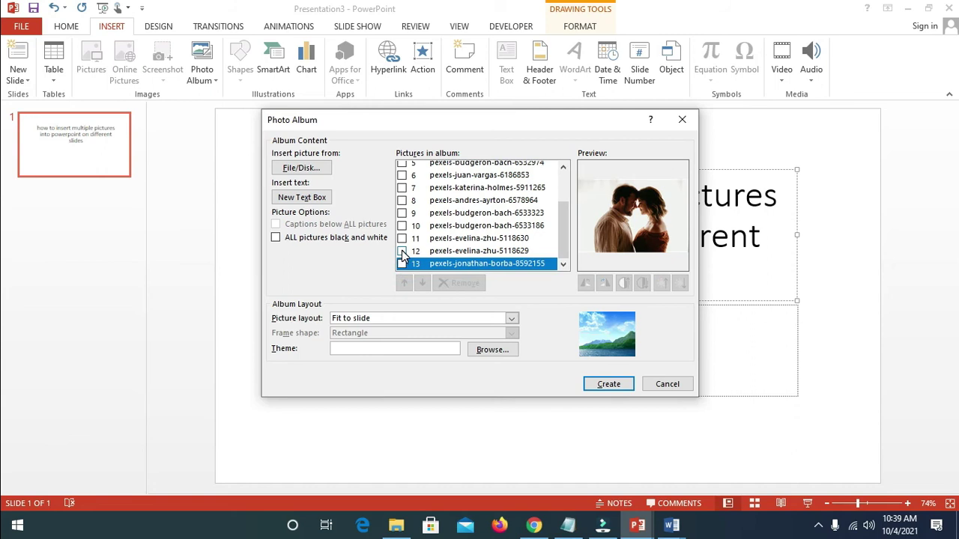
click(402, 251)
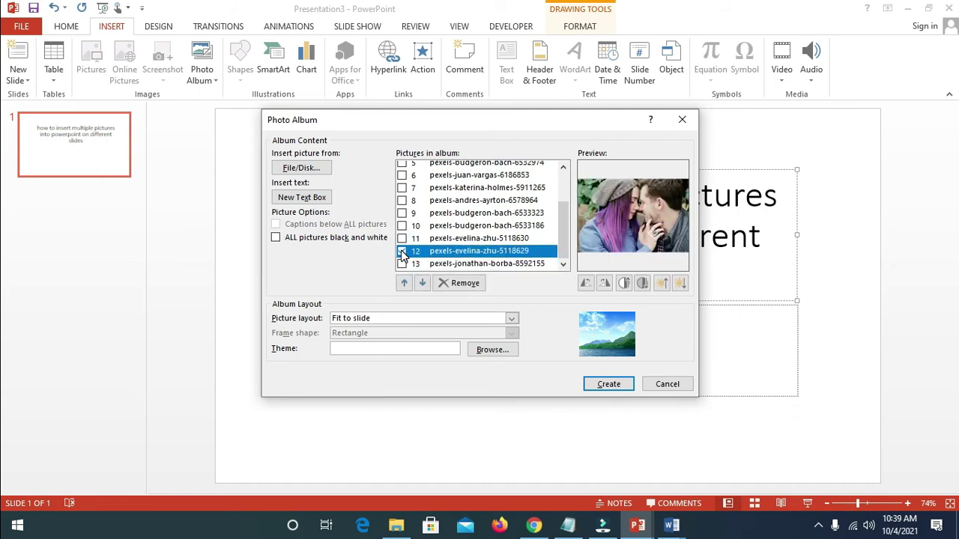
click(457, 284)
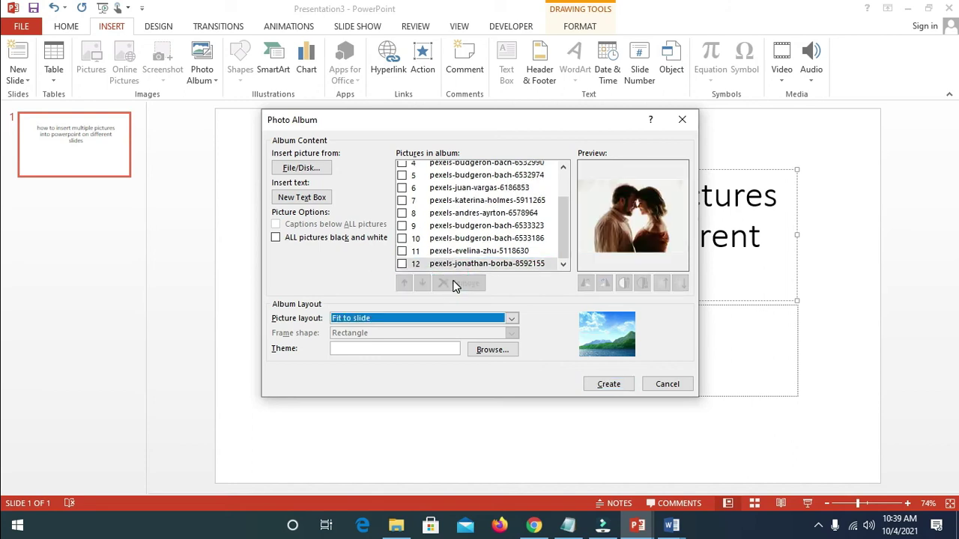
click(562, 238)
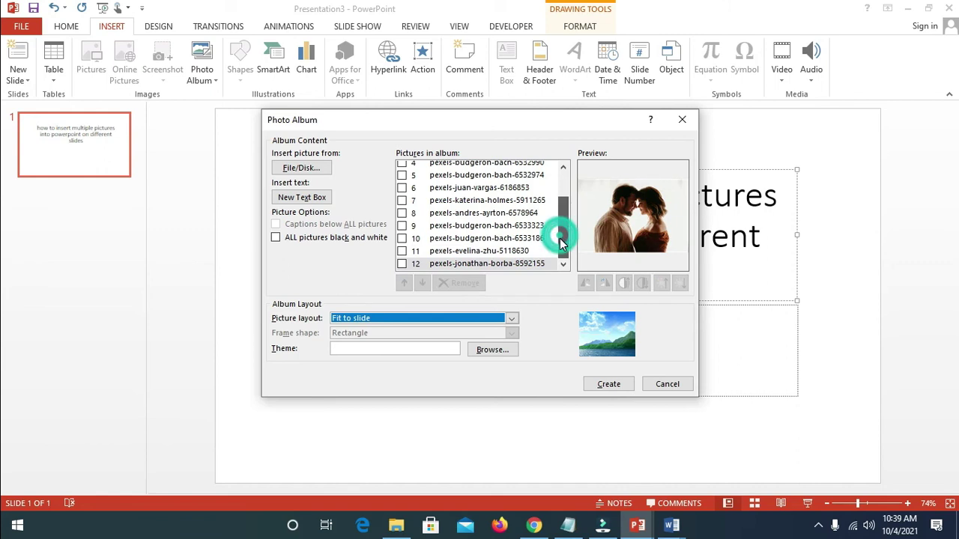
- Check pexels-budgeron-bach-6533186 and move it up three places to position 7
click(514, 238)
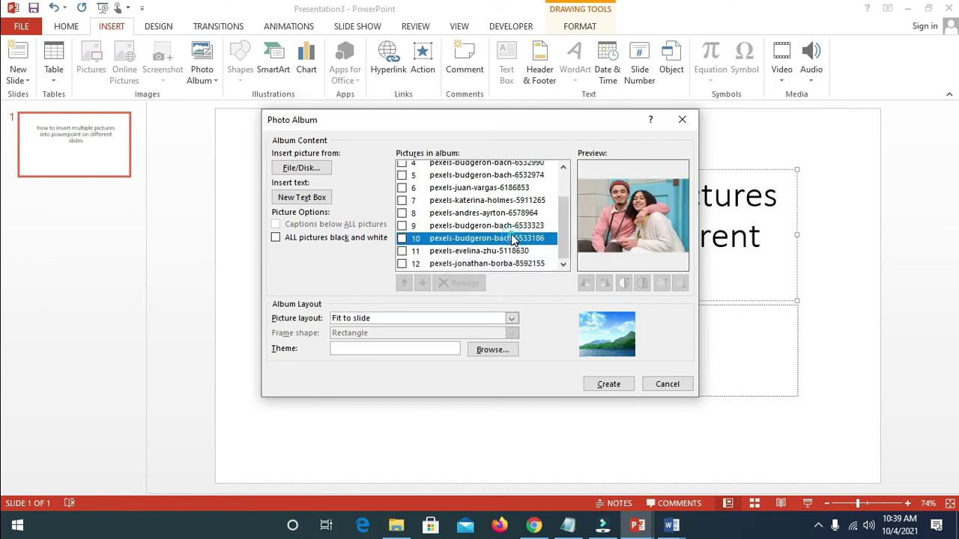
click(401, 238)
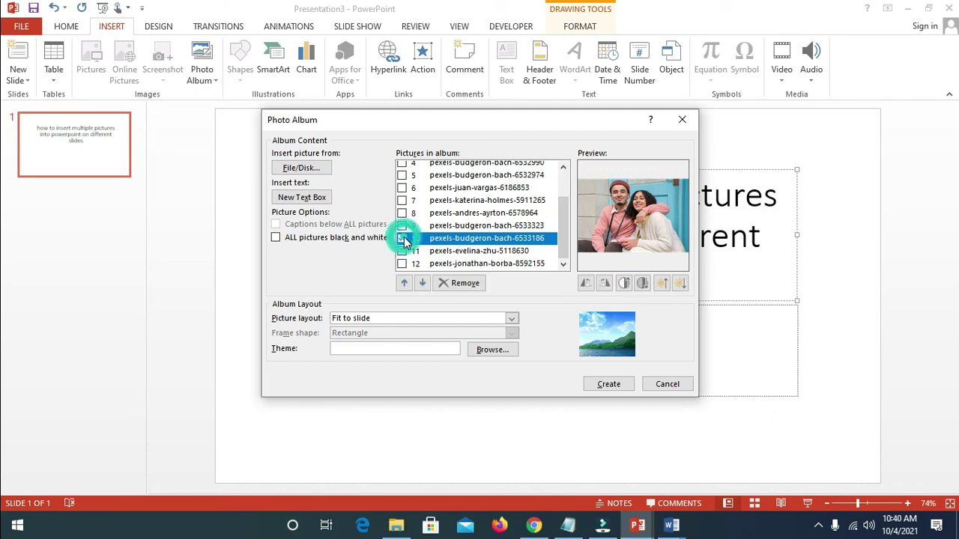
click(403, 283)
click(404, 283)
click(403, 283)
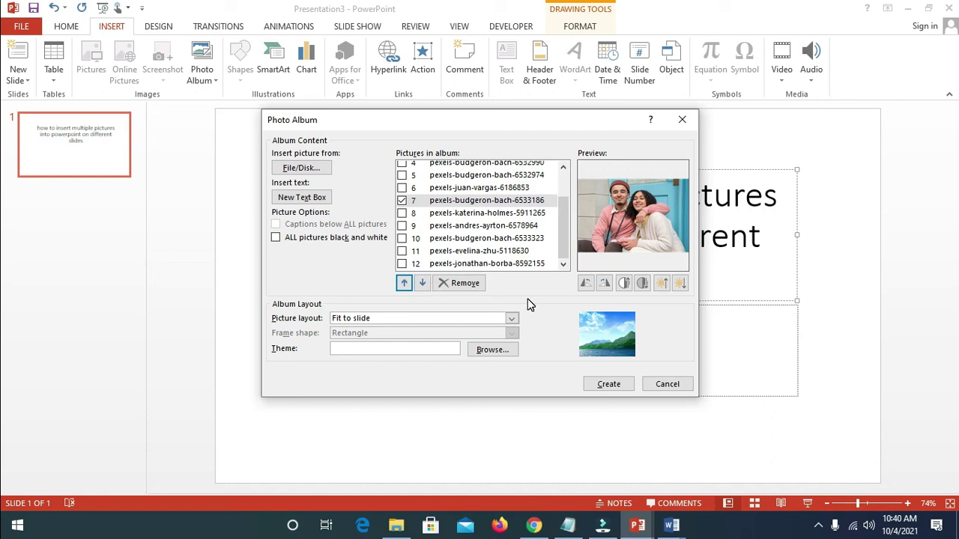
- Create the album presentation and delete its title slide
click(609, 385)
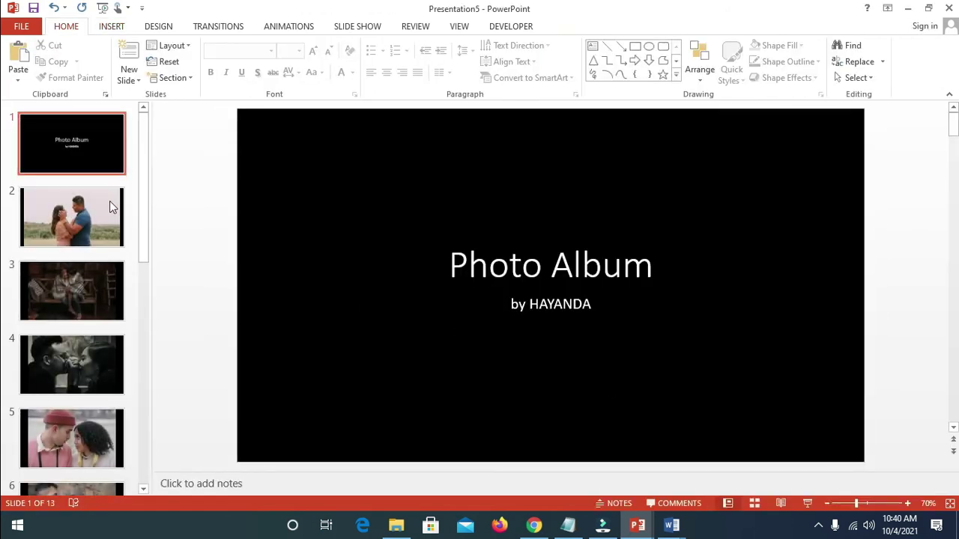
right_click(59, 152)
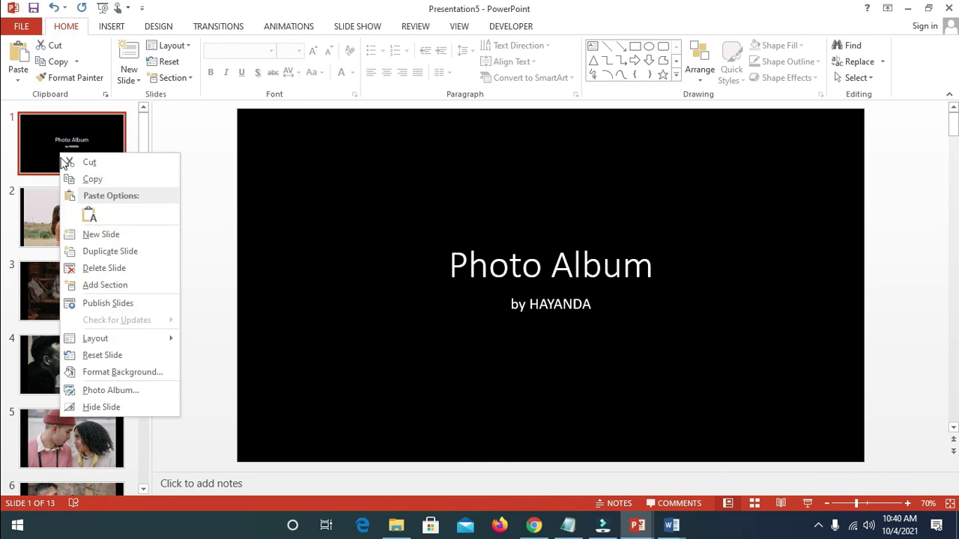
click(120, 269)
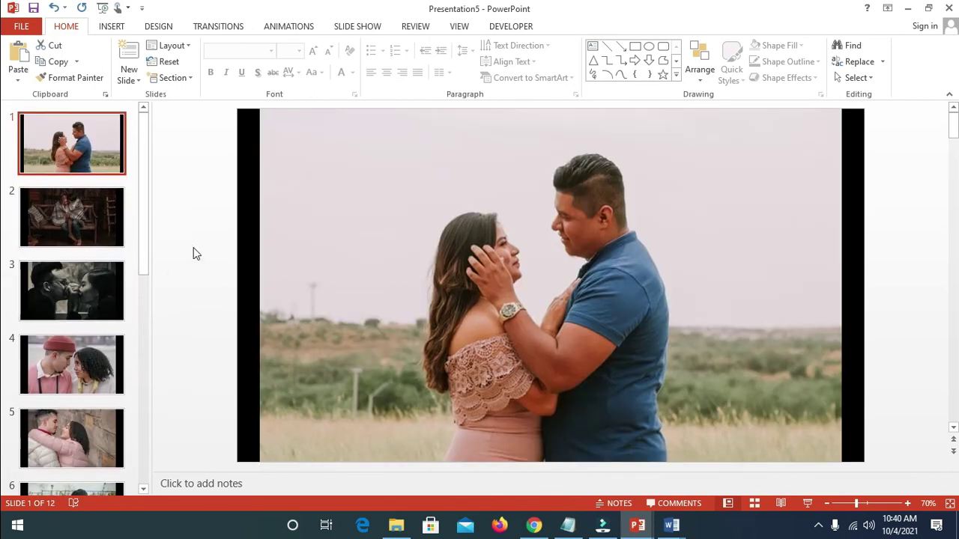
- Review the photos on slides 7 through 10
drag(140, 163, 148, 314)
click(90, 224)
click(89, 291)
click(91, 361)
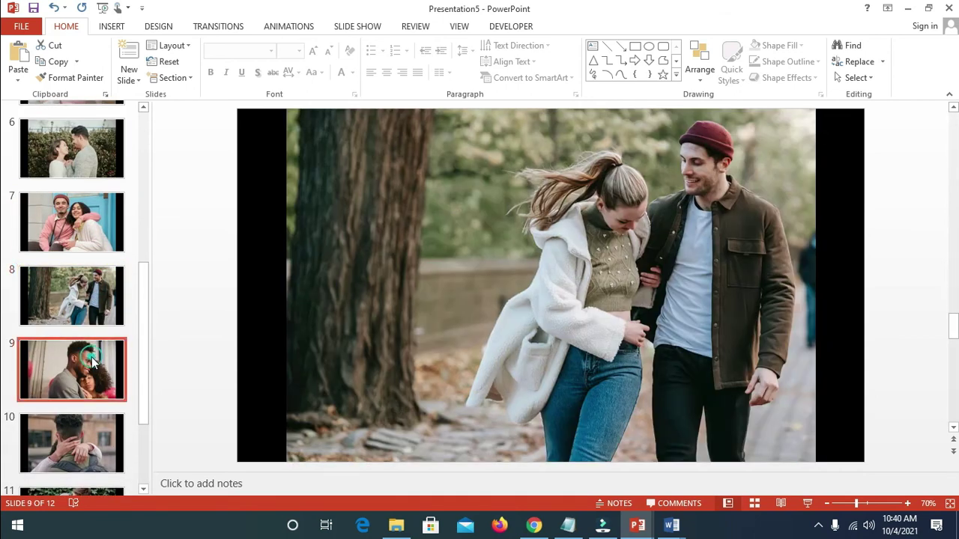
click(98, 430)
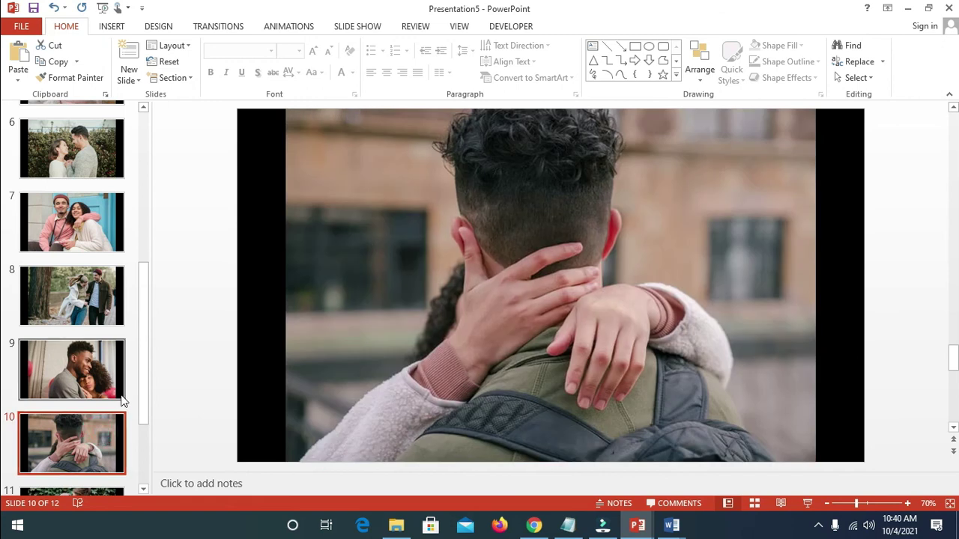